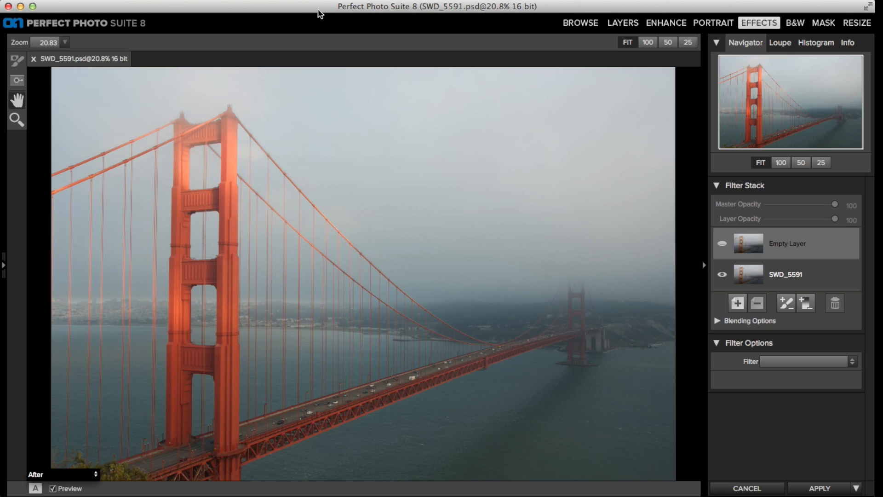
Show the histogram and apply the Tone Enhancer filter to the bridge photo's empty layer.
{"action": "left_click", "coordinate": [815, 41]}
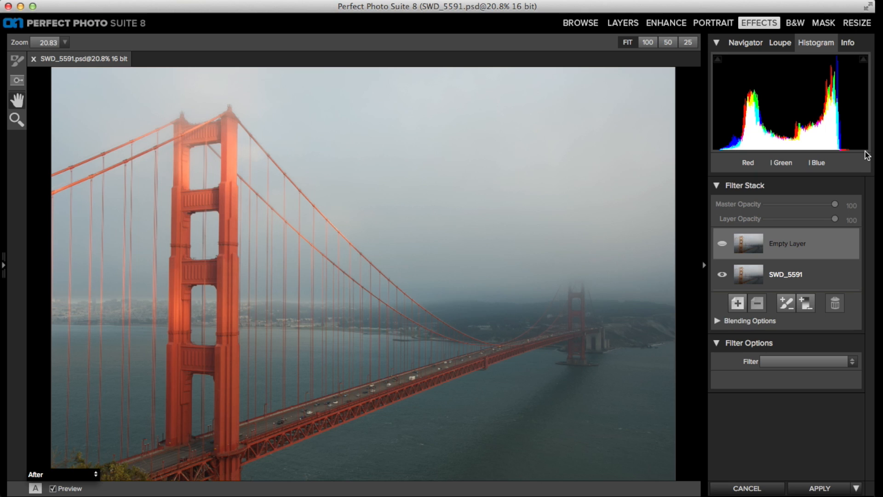
{"action": "left_click", "coordinate": [805, 362]}
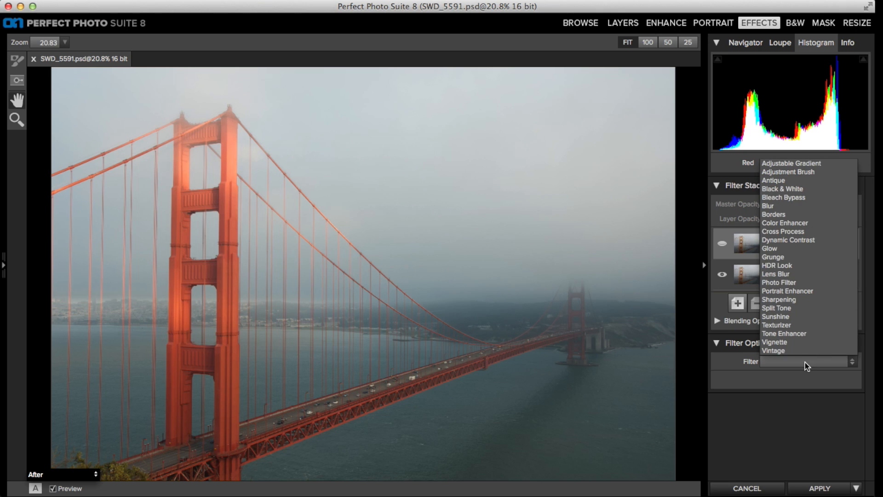
{"action": "left_click", "coordinate": [816, 335]}
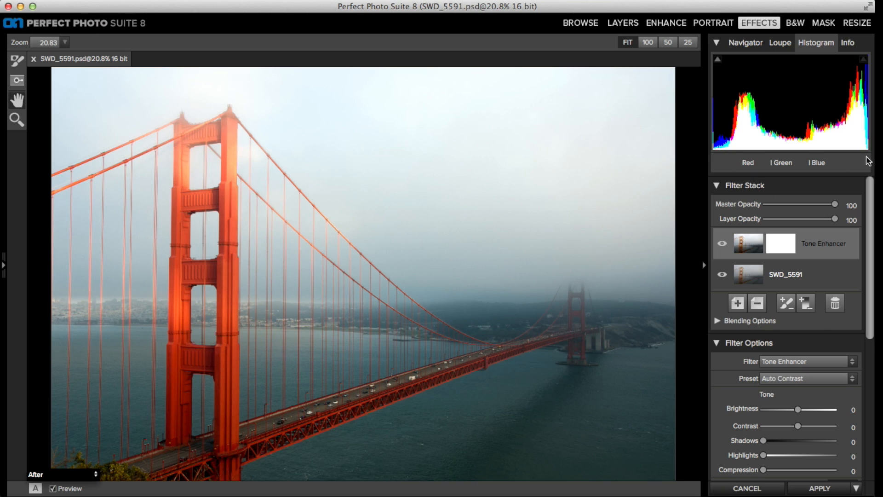
Compare the photo with the Tone Enhancer's automatic levels switched off and back on.
{"action": "scroll", "coordinate": [839, 343], "scroll_direction": "down", "scroll_amount": 5}
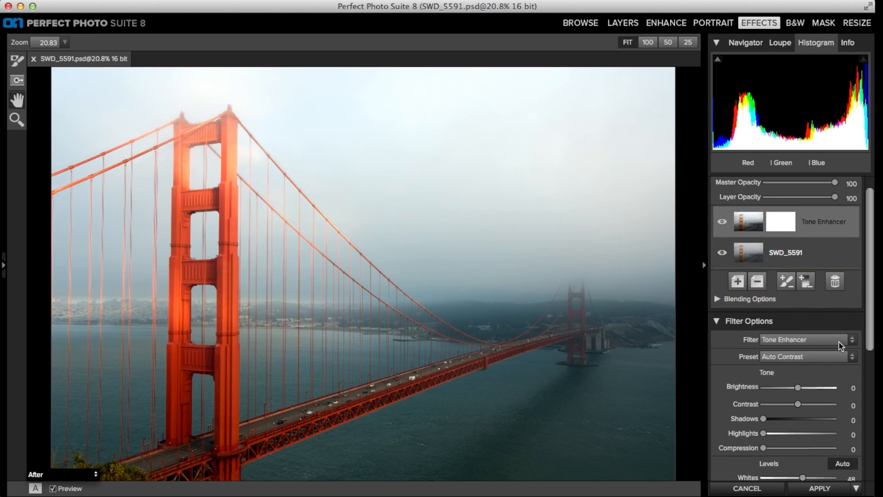
{"action": "left_click", "coordinate": [850, 364]}
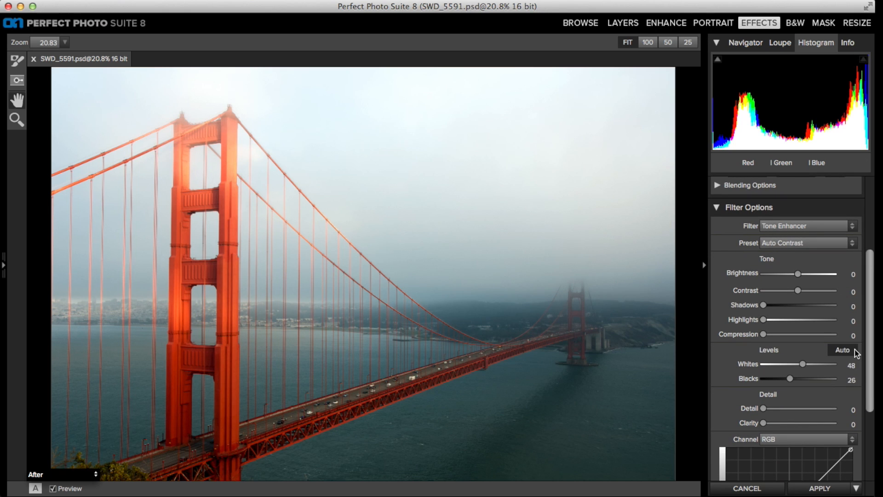
{"action": "left_click", "coordinate": [853, 350]}
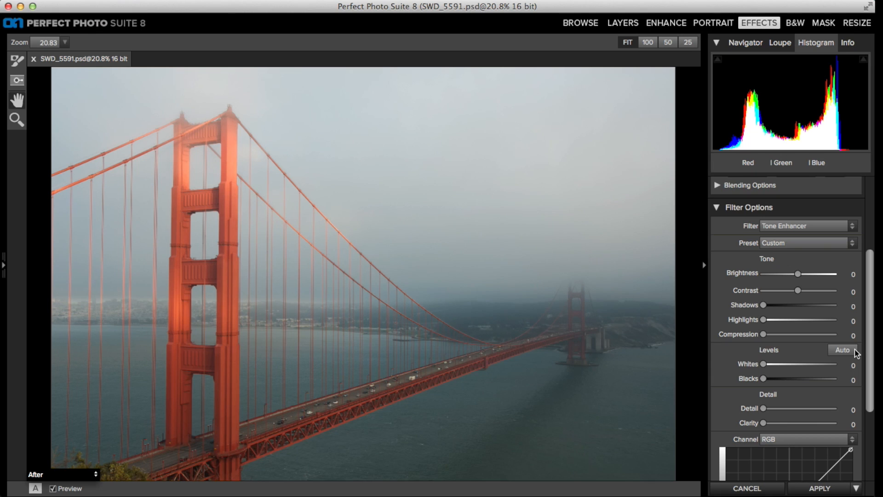
{"action": "left_click", "coordinate": [855, 350]}
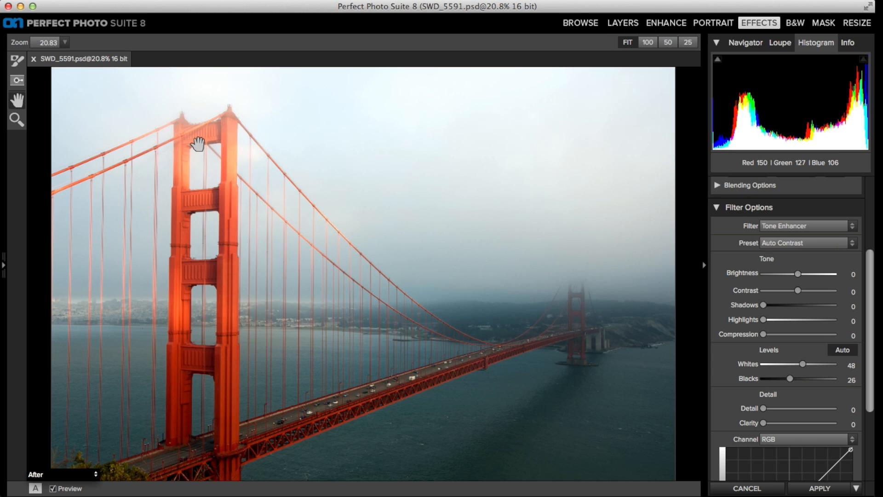
Try a Detail amount of 17 on the first Tone Enhancer layer, and return it to 0.
{"action": "left_click", "coordinate": [775, 407]}
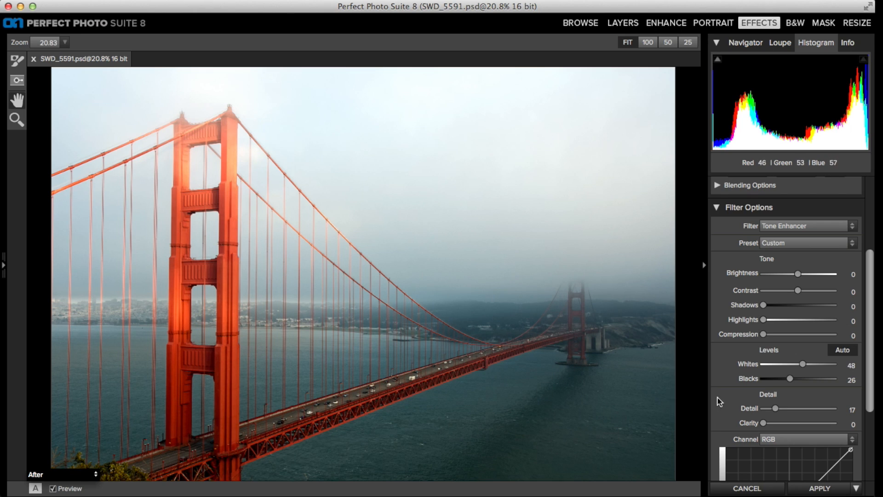
{"action": "left_click_drag", "start_coordinate": [773, 409], "coordinate": [759, 410]}
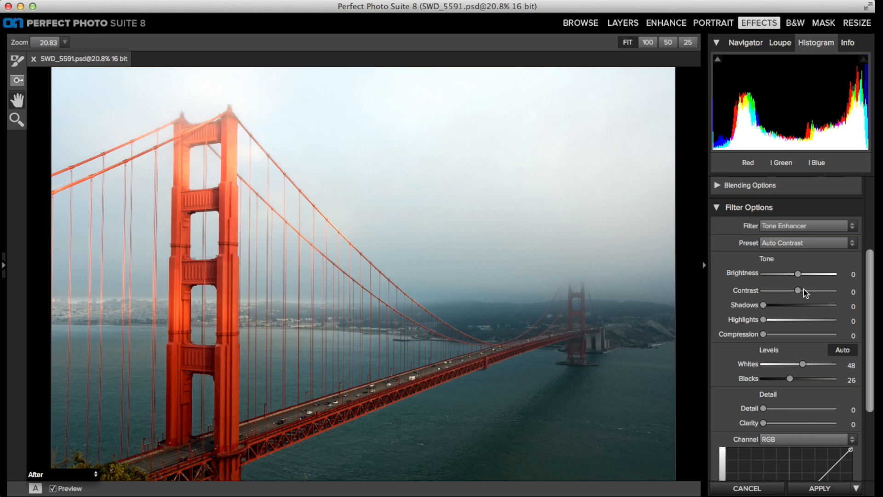
Add a second Tone Enhancer layer with automatic levels turned off and Detail set to 22.
{"action": "scroll", "coordinate": [851, 238], "scroll_direction": "up", "scroll_amount": 5}
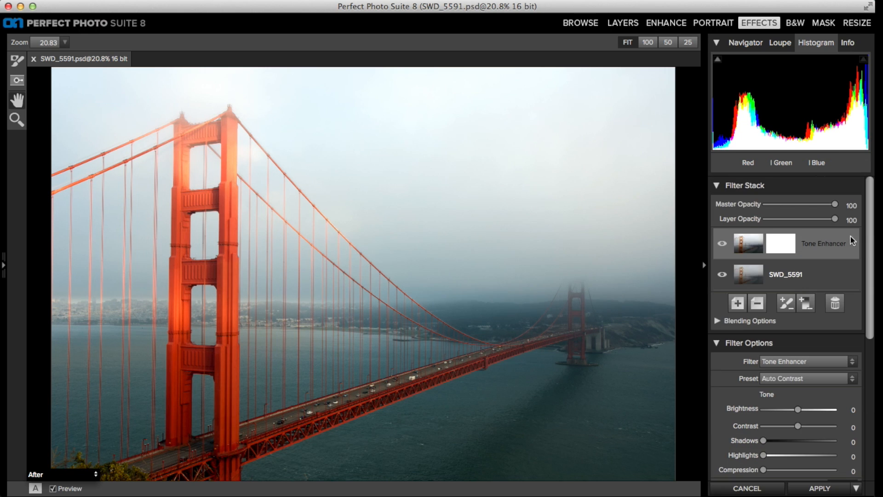
{"action": "left_click", "coordinate": [737, 303]}
{"action": "left_click", "coordinate": [809, 392]}
{"action": "left_click", "coordinate": [815, 366]}
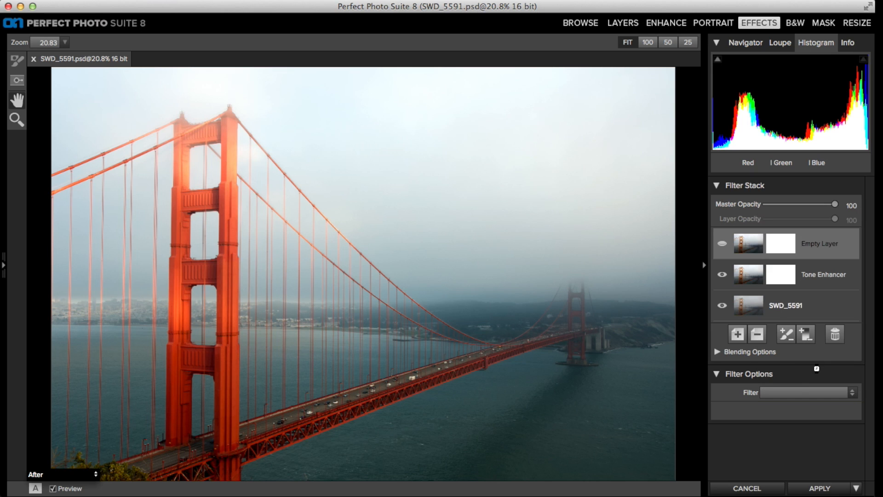
{"action": "scroll", "coordinate": [815, 367], "scroll_direction": "down", "scroll_amount": 5}
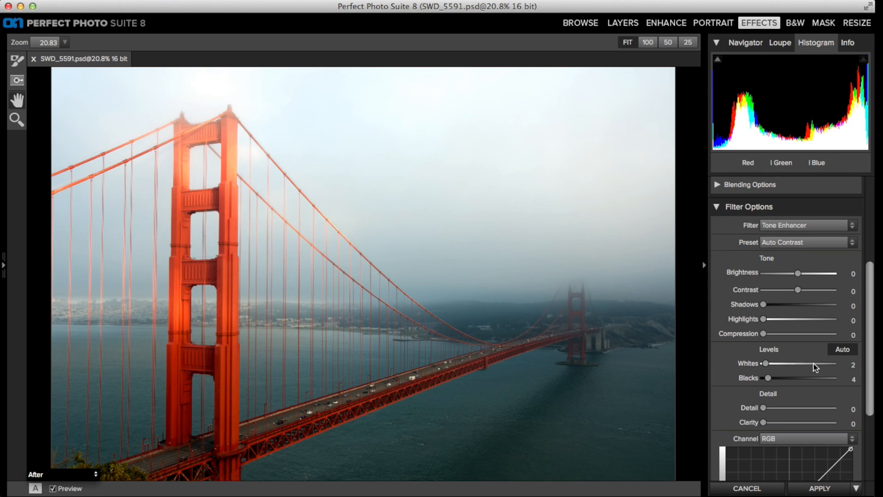
{"action": "left_click", "coordinate": [835, 347]}
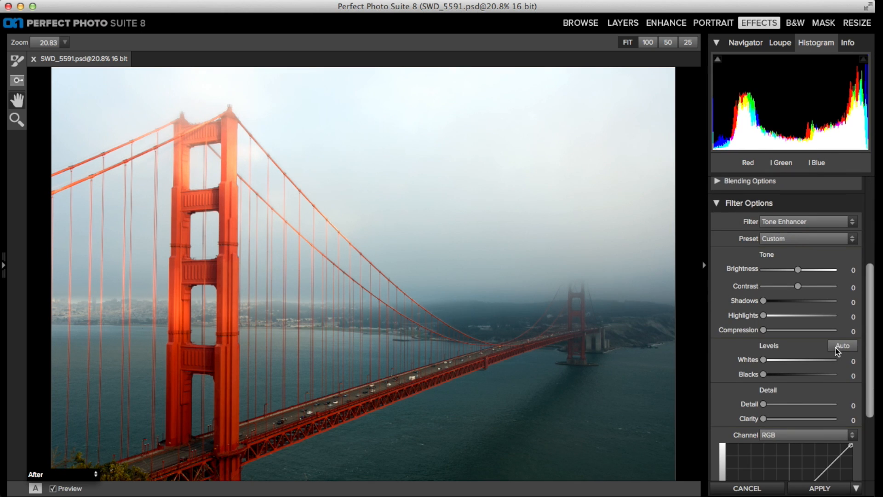
{"action": "left_click", "coordinate": [779, 405]}
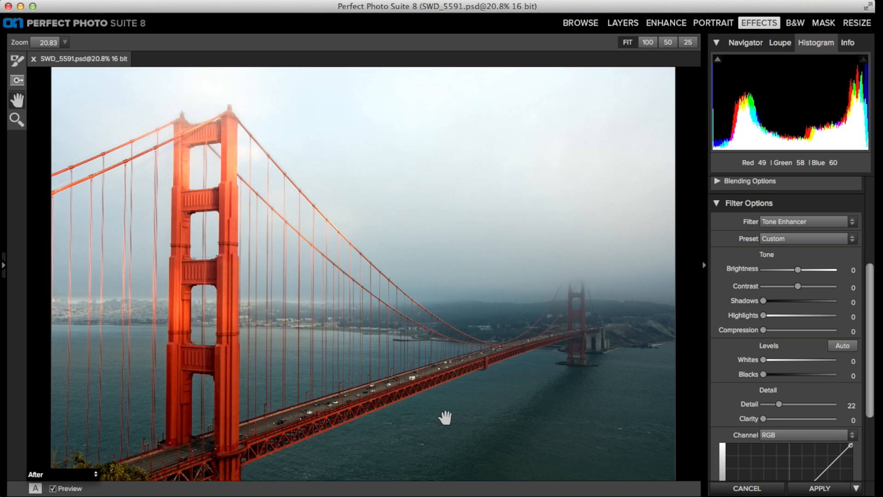
Paint the added detail out of the water with the masking brush at 100 opacity, enlarged to size 2400, with Perfect Brush on.
{"action": "left_click", "coordinate": [16, 62]}
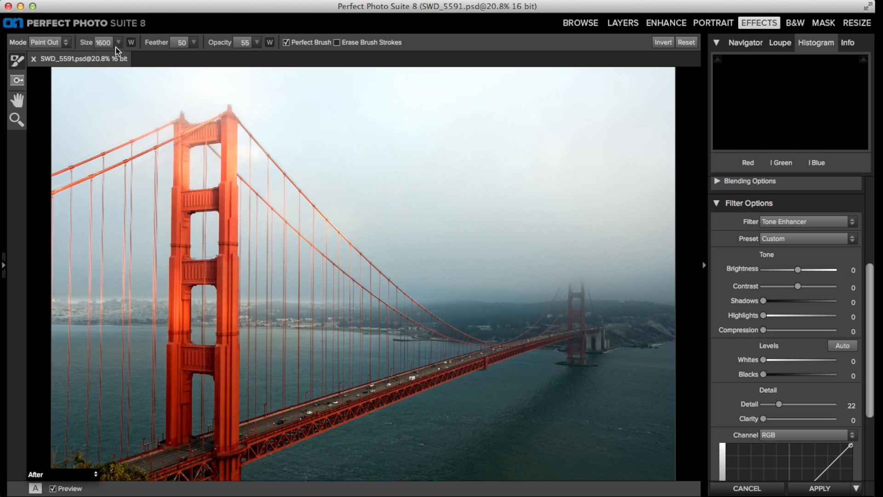
{"action": "left_click_drag", "start_coordinate": [218, 46], "coordinate": [262, 50]}
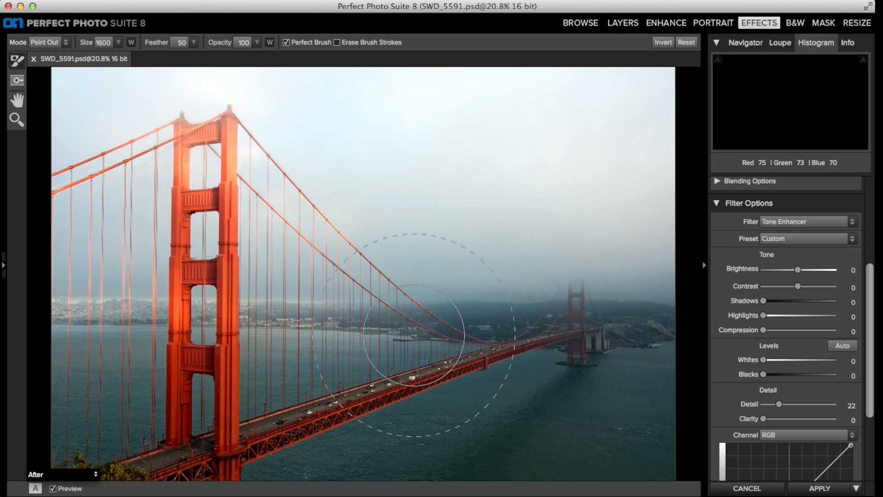
{"action": "key", "text": "]"}
{"action": "key", "text": "]"}
{"action": "key", "text": "["}
{"action": "key", "text": "]"}
{"action": "key", "text": "]"}
{"action": "key", "text": "]"}
{"action": "key", "text": "]"}
{"action": "key", "text": "]"}
{"action": "key", "text": "]"}
{"action": "key", "text": "]"}
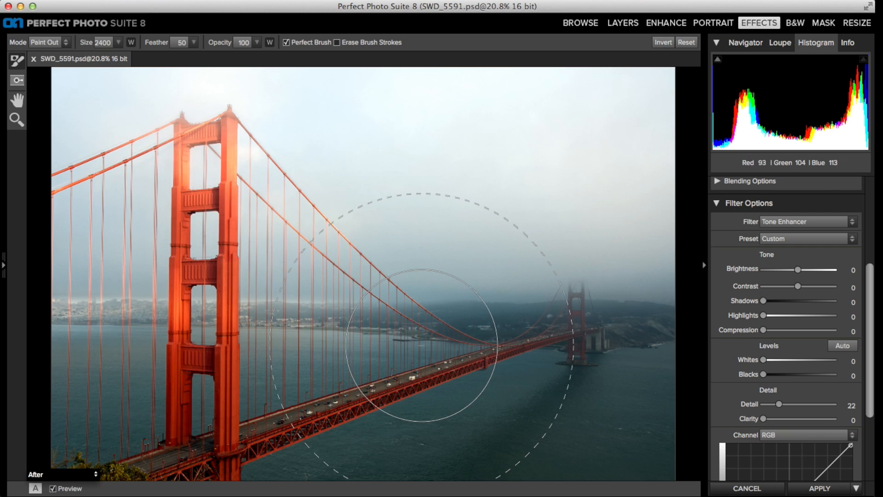
Inspect the masked roadway and water area at 50% zoom, and return to the fitted view with the histogram.
{"action": "left_click", "coordinate": [745, 42]}
{"action": "left_click", "coordinate": [803, 162]}
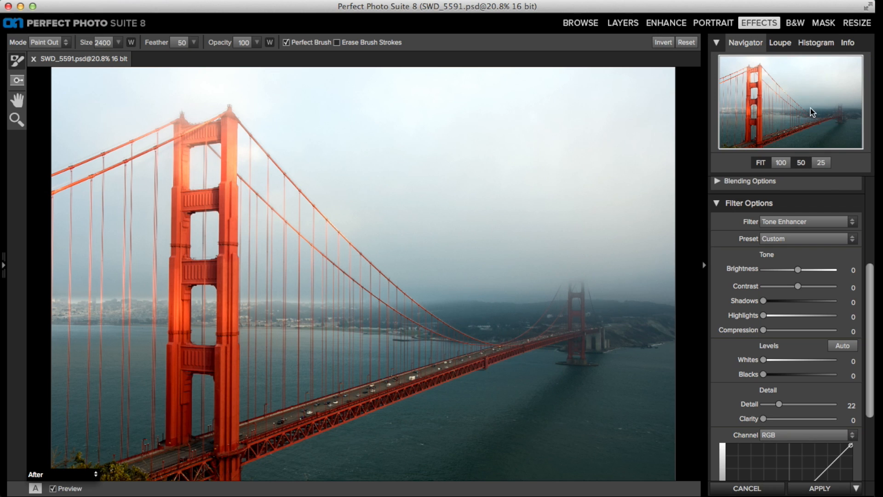
{"action": "left_click_drag", "start_coordinate": [810, 108], "coordinate": [816, 121]}
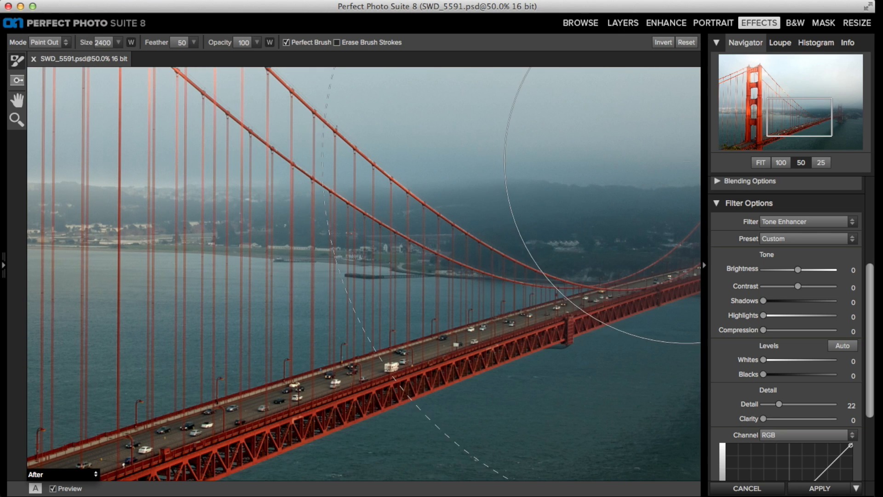
{"action": "left_click", "coordinate": [760, 162]}
{"action": "left_click", "coordinate": [813, 43]}
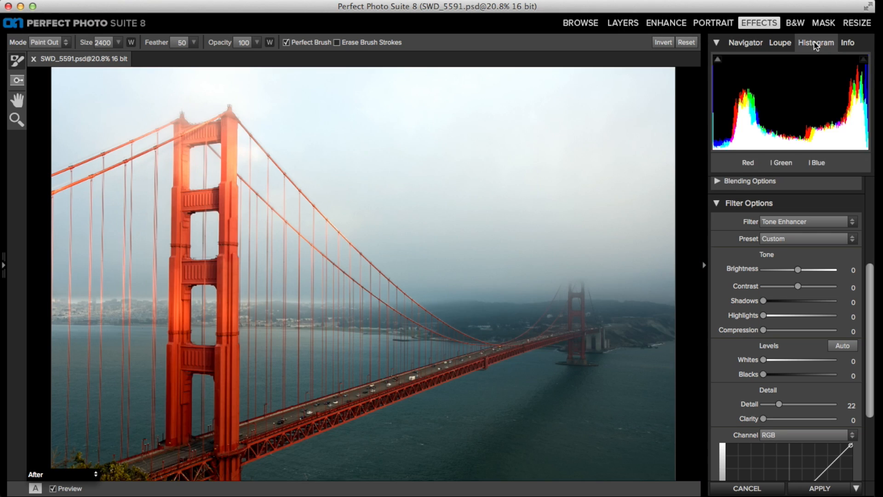
Add a third Tone Enhancer layer above the masked one, with automatic levels turned off.
{"action": "scroll", "coordinate": [810, 233], "scroll_direction": "up", "scroll_amount": 5}
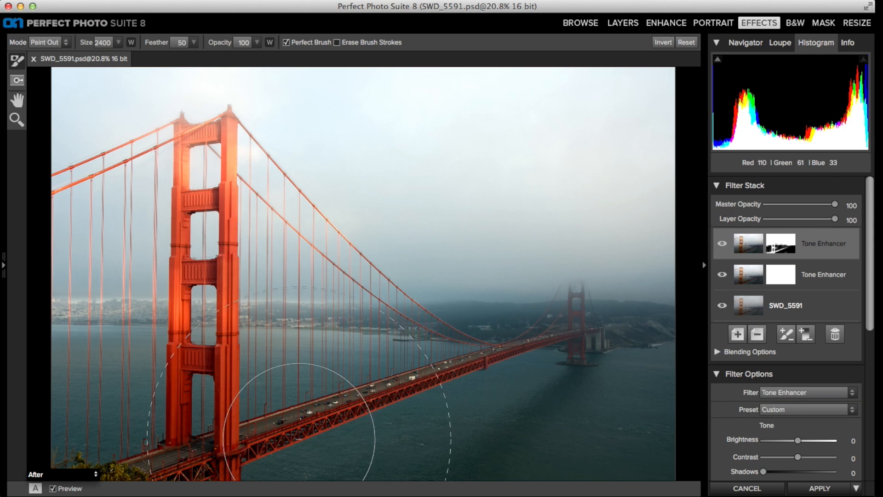
{"action": "left_click", "coordinate": [739, 332]}
{"action": "left_click", "coordinate": [789, 423]}
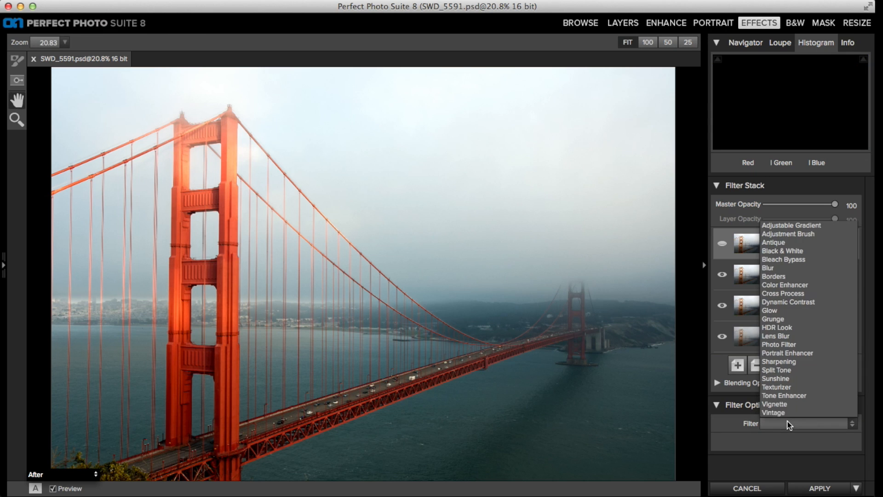
{"action": "left_click", "coordinate": [822, 397]}
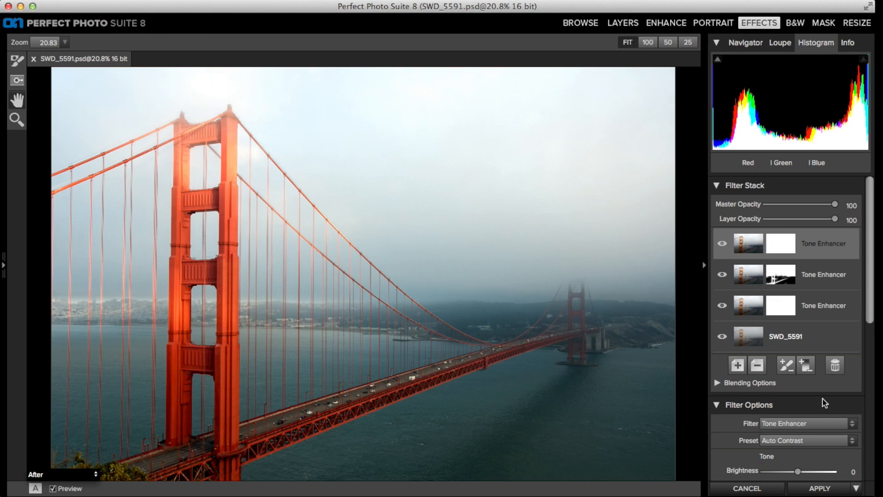
{"action": "scroll", "coordinate": [823, 399], "scroll_direction": "down", "scroll_amount": 5}
{"action": "left_click", "coordinate": [849, 370]}
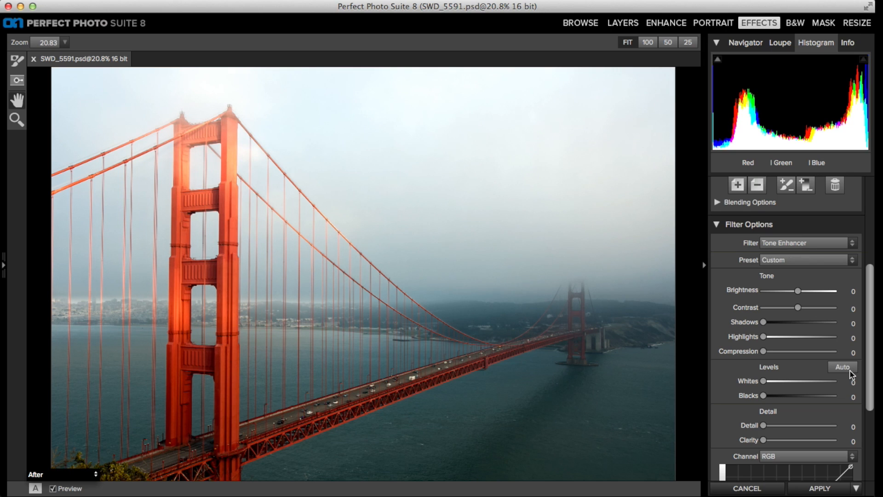
Set the new Tone Enhancer layer's Detail to 12 and Clarity to 8.
{"action": "scroll", "coordinate": [849, 371], "scroll_direction": "down", "scroll_amount": 3}
{"action": "left_click", "coordinate": [773, 281]}
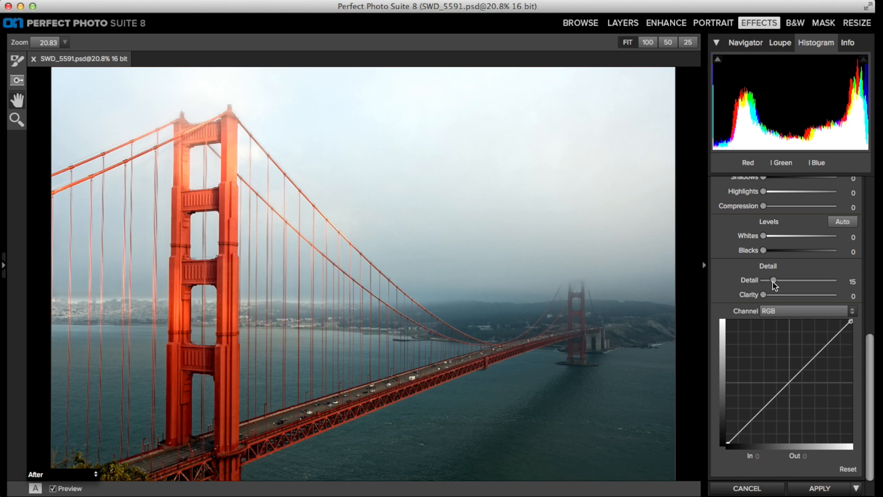
{"action": "left_click_drag", "start_coordinate": [773, 282], "coordinate": [771, 293]}
{"action": "left_click", "coordinate": [771, 295]}
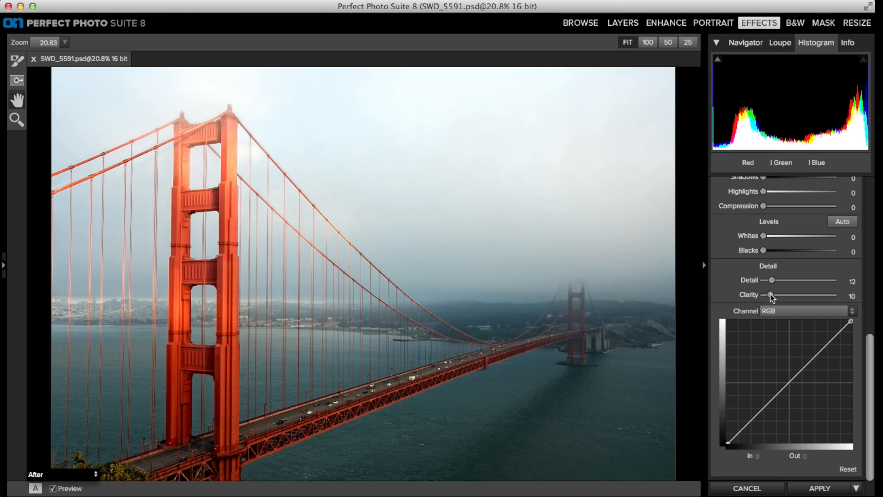
{"action": "left_click_drag", "start_coordinate": [770, 295], "coordinate": [768, 295]}
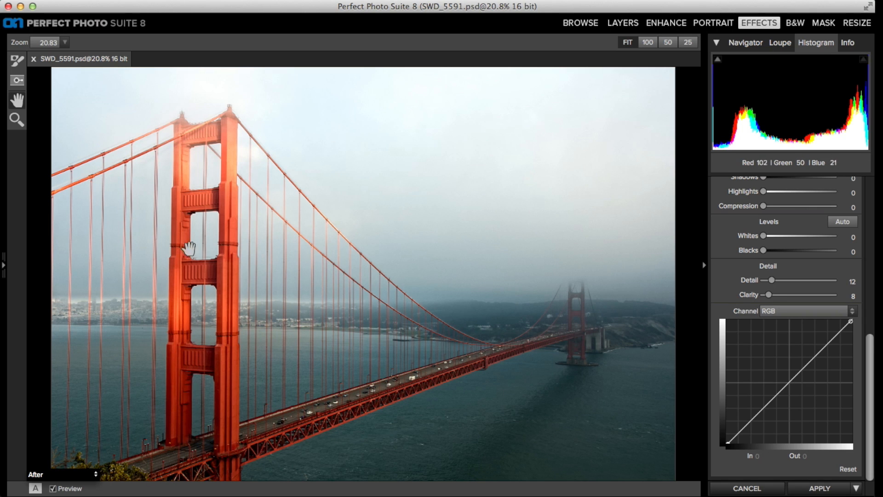
Place a Reflected Gradient masking bug on the bridge roadway and rotate it to follow the deck's angle.
{"action": "left_click", "coordinate": [17, 80]}
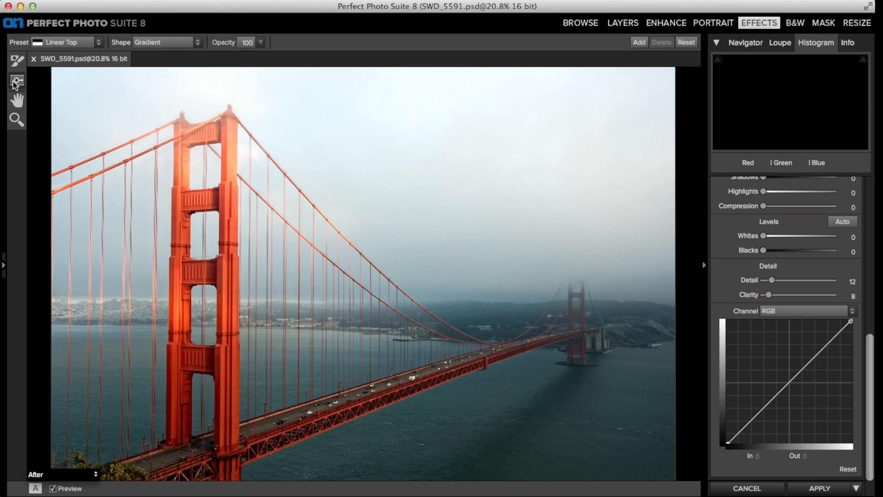
{"action": "left_click", "coordinate": [169, 42]}
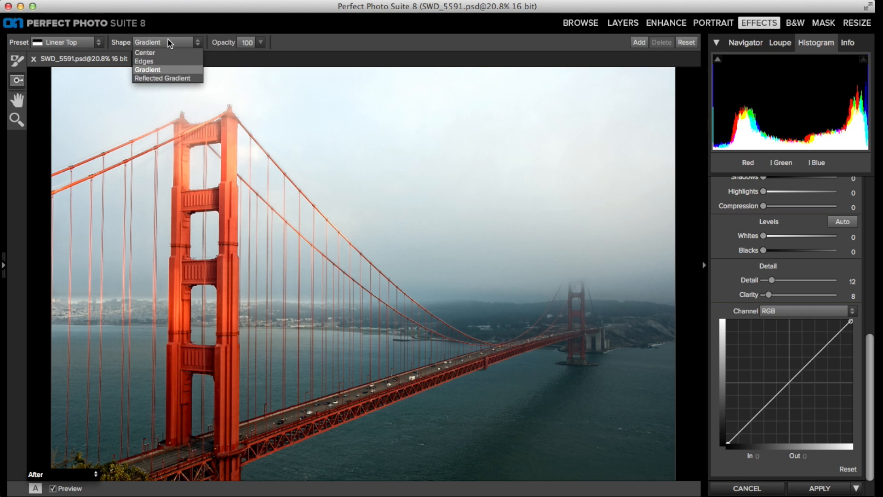
{"action": "left_click", "coordinate": [194, 78]}
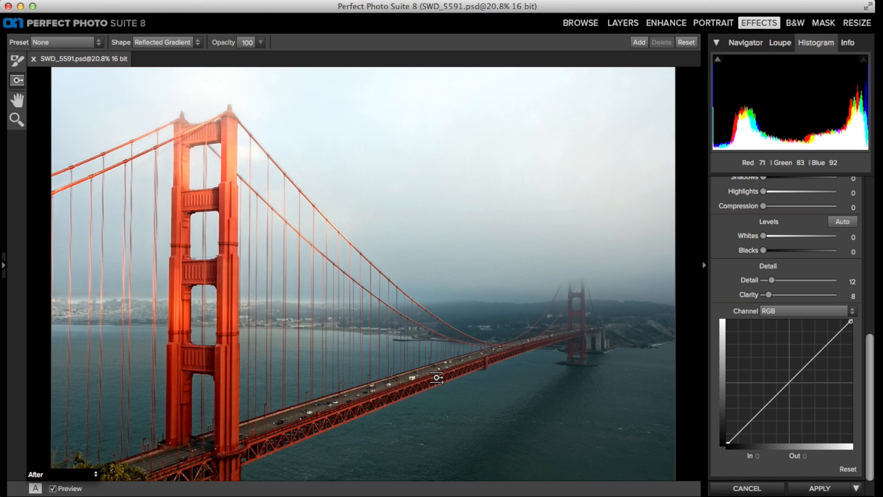
{"action": "left_click", "coordinate": [437, 377]}
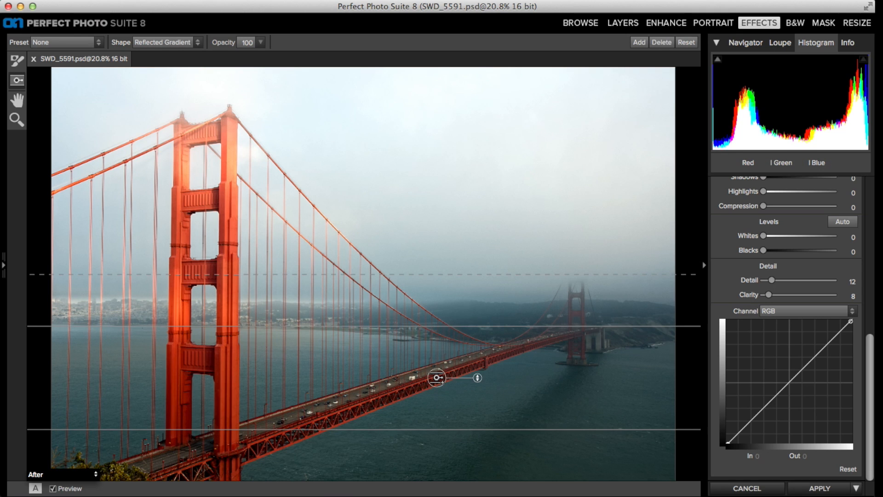
{"action": "left_click_drag", "start_coordinate": [476, 377], "coordinate": [473, 362]}
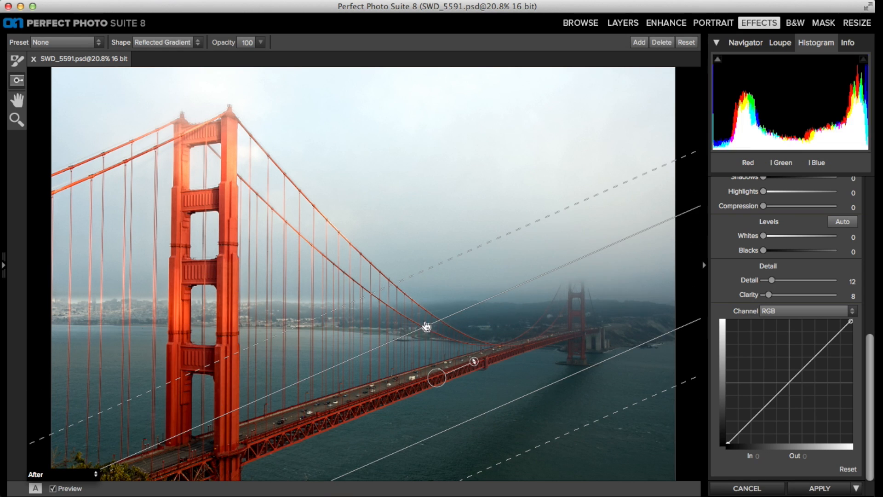
Narrow the gradient mask's solid and feathered bands so they closely enclose the roadway.
{"action": "left_click_drag", "start_coordinate": [425, 325], "coordinate": [434, 366]}
{"action": "left_click_drag", "start_coordinate": [463, 422], "coordinate": [439, 376]}
{"action": "left_click_drag", "start_coordinate": [424, 316], "coordinate": [435, 346]}
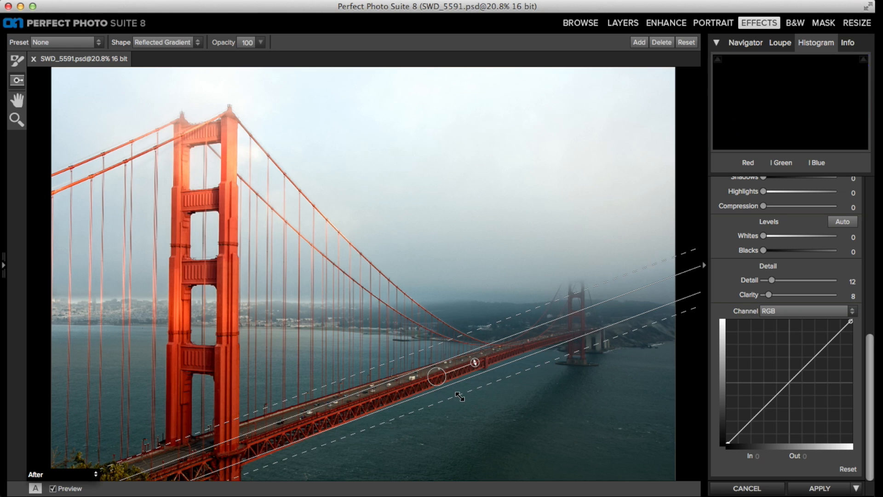
Add a second masking bug, move it onto the near bridge tower, turn it vertical and fit its bands to the tower's width.
{"action": "left_click", "coordinate": [640, 43]}
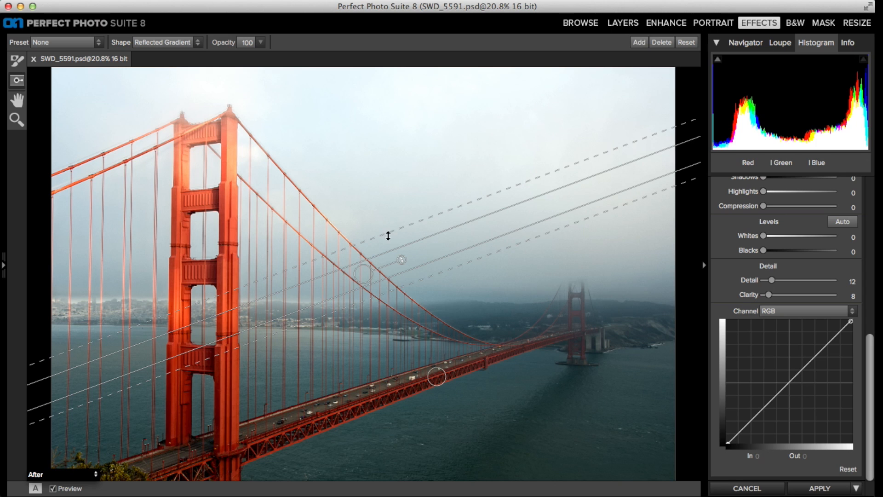
{"action": "left_click_drag", "start_coordinate": [365, 278], "coordinate": [211, 234]}
{"action": "left_click_drag", "start_coordinate": [223, 232], "coordinate": [172, 228]}
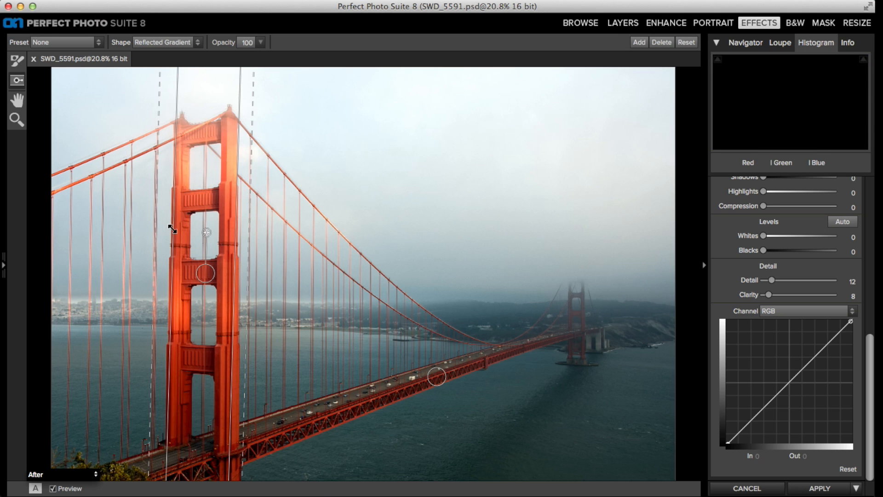
Toggle the top Tone Enhancer layer off and on to check its effect, and invert its mask, accepting the mask simplification.
{"action": "scroll", "coordinate": [772, 235], "scroll_direction": "up", "scroll_amount": 10}
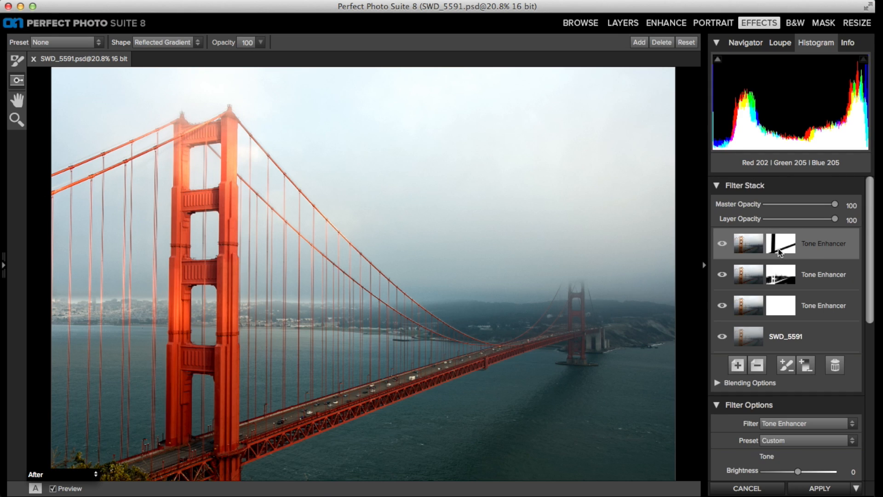
{"action": "left_click", "coordinate": [721, 245]}
{"action": "left_click", "coordinate": [721, 244]}
{"action": "left_click", "coordinate": [208, 0]}
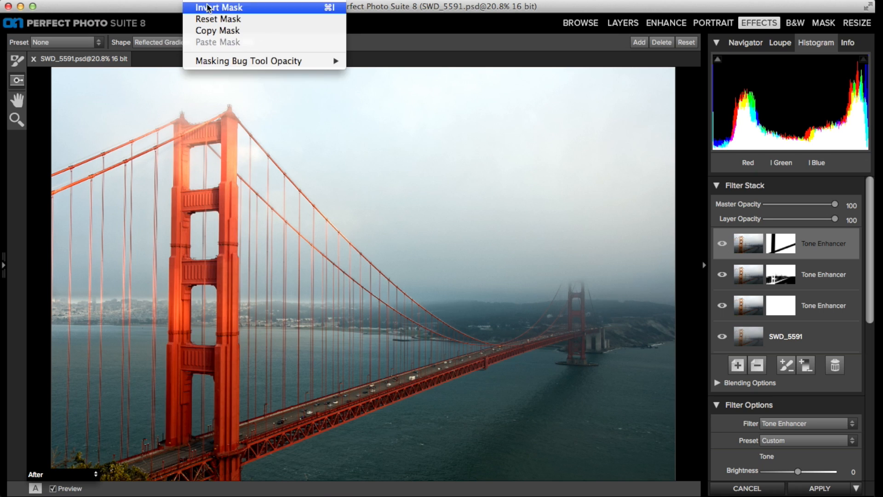
{"action": "left_click", "coordinate": [209, 6]}
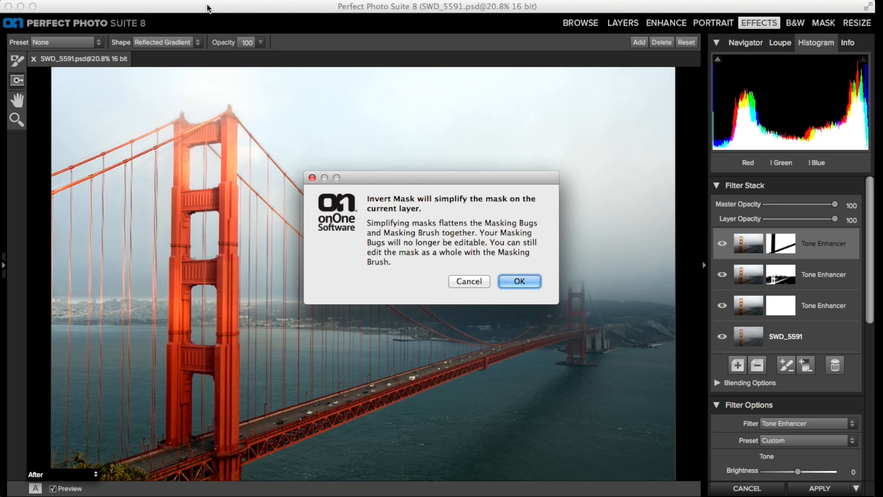
{"action": "left_click", "coordinate": [535, 279]}
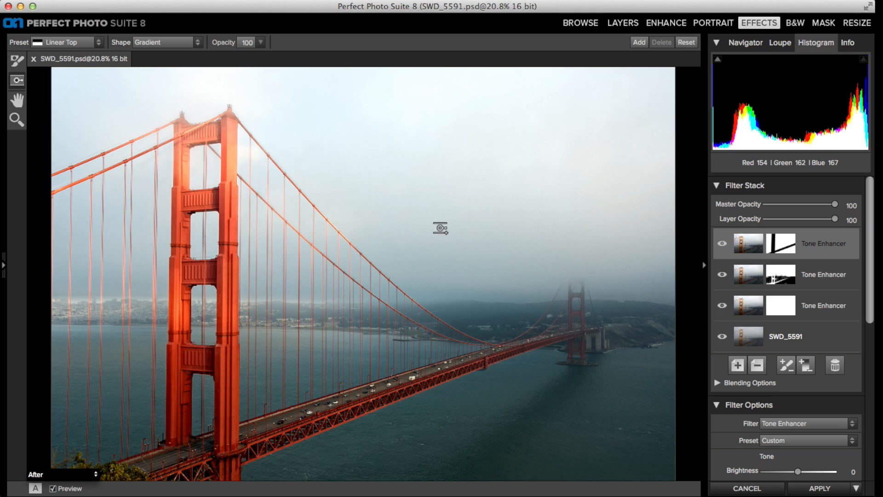
Use the Masking Brush in Paint Out mode with Perfect Brush enabled to remove the background around the near tower from the mask.
{"action": "left_click", "coordinate": [21, 64]}
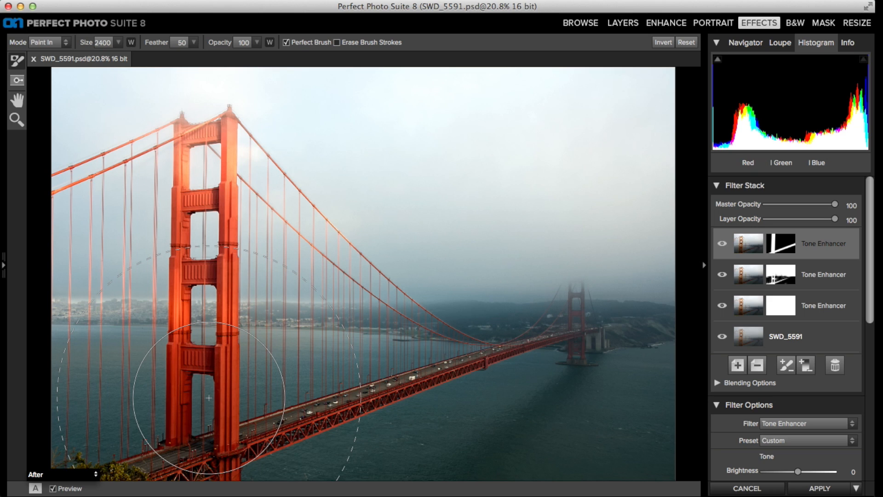
{"action": "key", "text": "alt"}
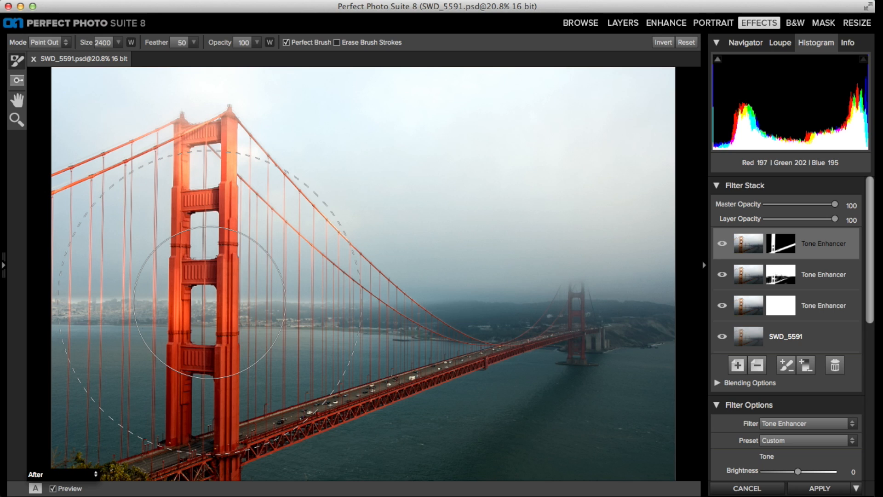
Switch to the Hand tool and toggle the preview off and on to compare the photo before and after the effects.
{"action": "left_click", "coordinate": [16, 100]}
{"action": "key", "text": "p"}
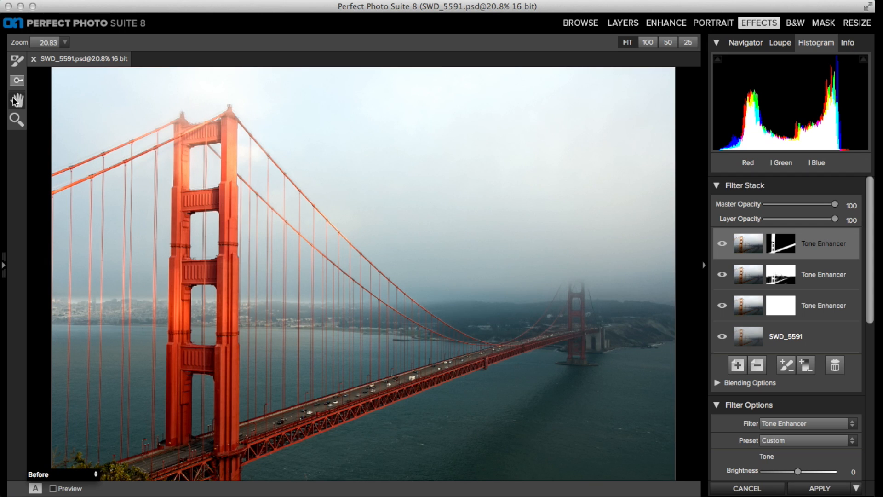
{"action": "key", "text": "p"}
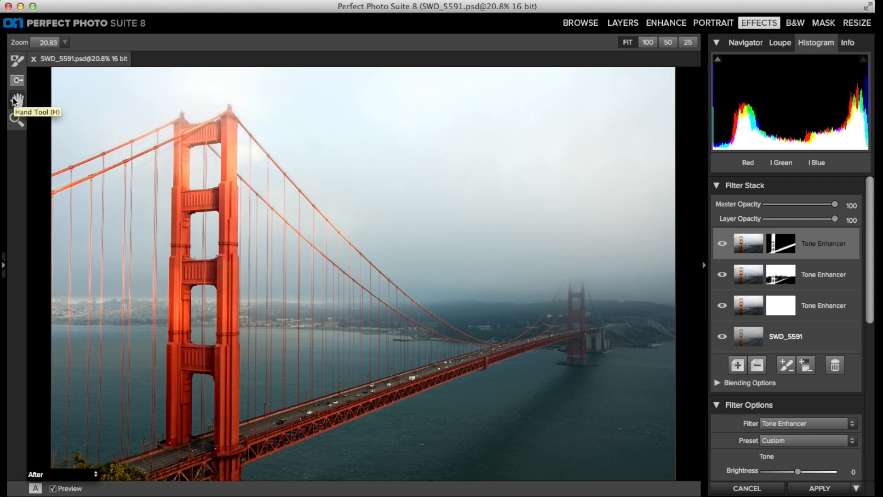